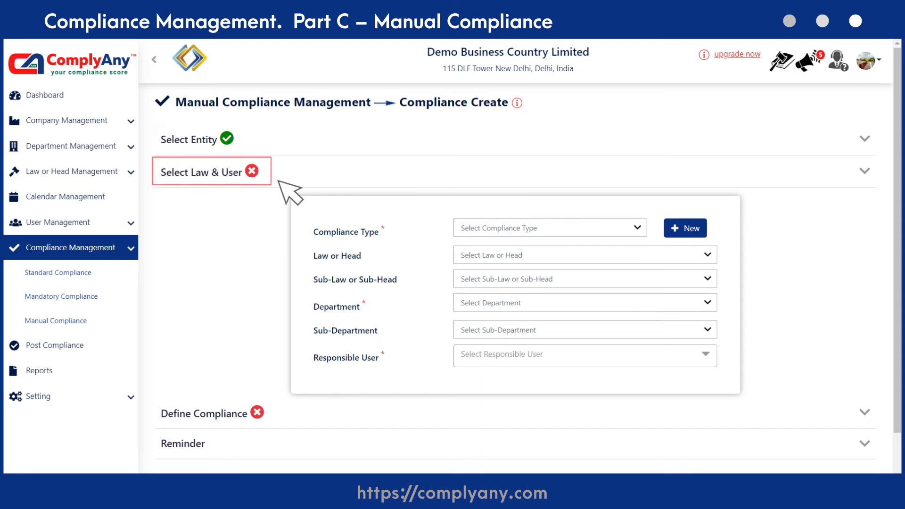
Step: Select the Agreement compliance type and enter the agreement name and agreement number
{"action": "left_click", "coordinate": [566, 228]}
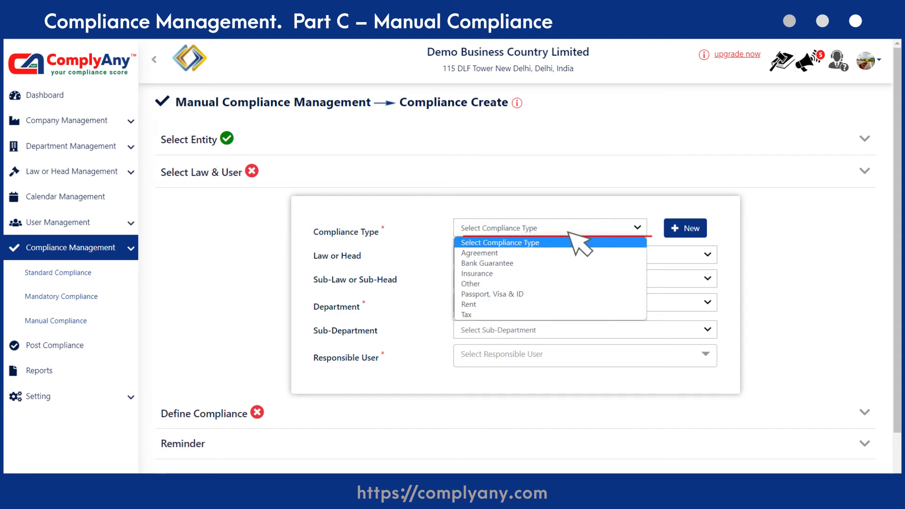
{"action": "left_click", "coordinate": [566, 253]}
{"action": "type", "text": "Soru"}
{"action": "type", "text": "7"}
{"action": "key", "text": "Tab"}
Step: Fill in both party names and set the agreement amount to 1000000 and the agreement nature to Simple
{"action": "type", "text": "Sandeep"}
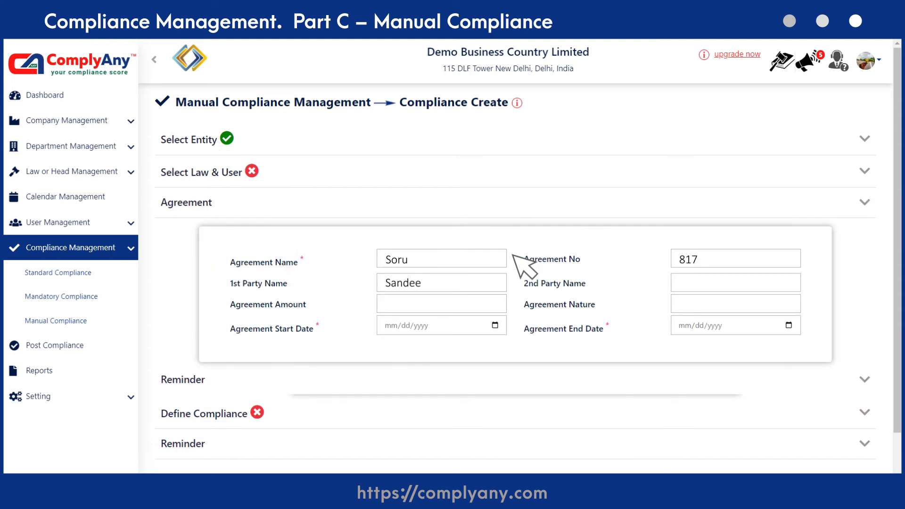
{"action": "key", "text": "Tab"}
{"action": "type", "text": "Pradeep"}
{"action": "key", "text": "Tab"}
{"action": "type", "text": "1000000Simple"}
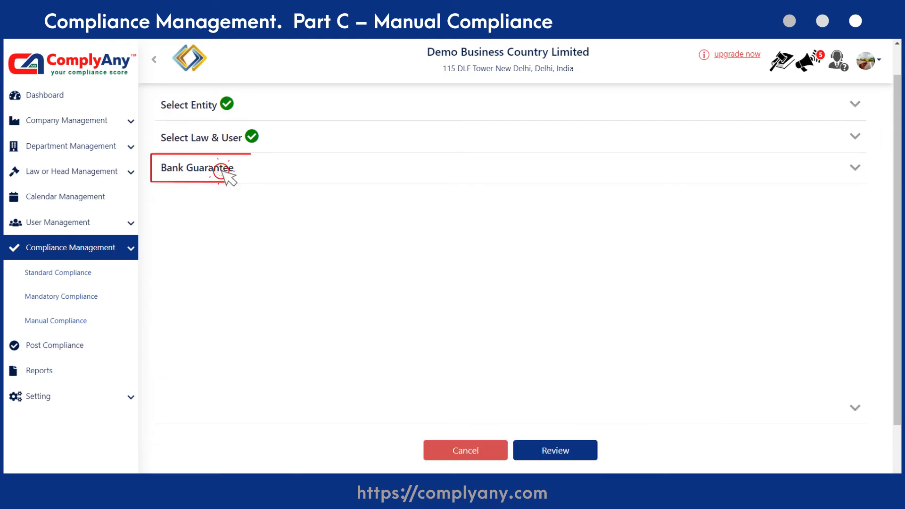
Step: Expand the Bank Guarantee and Passport & Visa sections and retrieve the passport details from the uploaded passport
{"action": "left_click", "coordinate": [225, 170]}
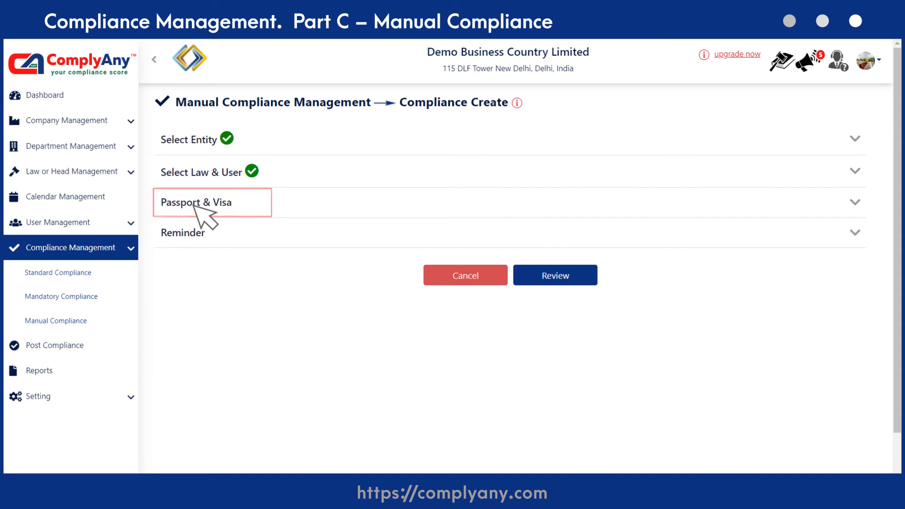
{"action": "left_click", "coordinate": [195, 206]}
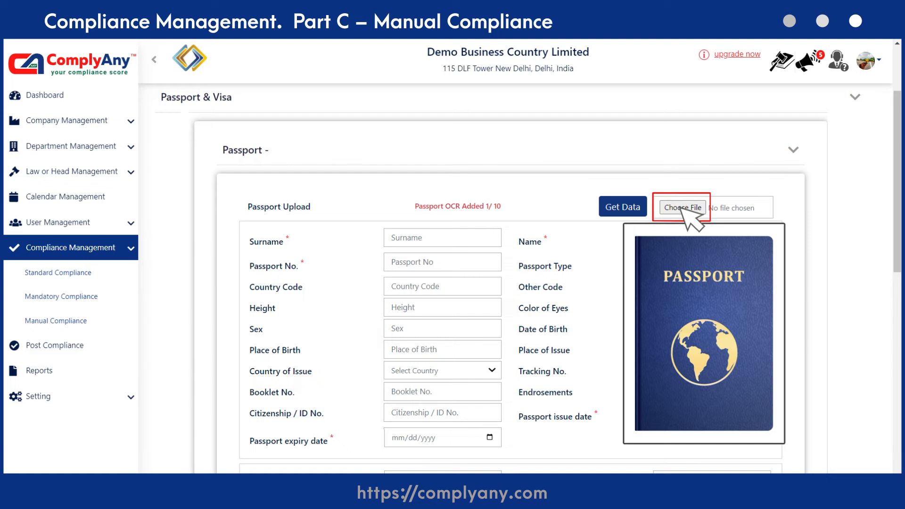
{"action": "left_click", "coordinate": [623, 207]}
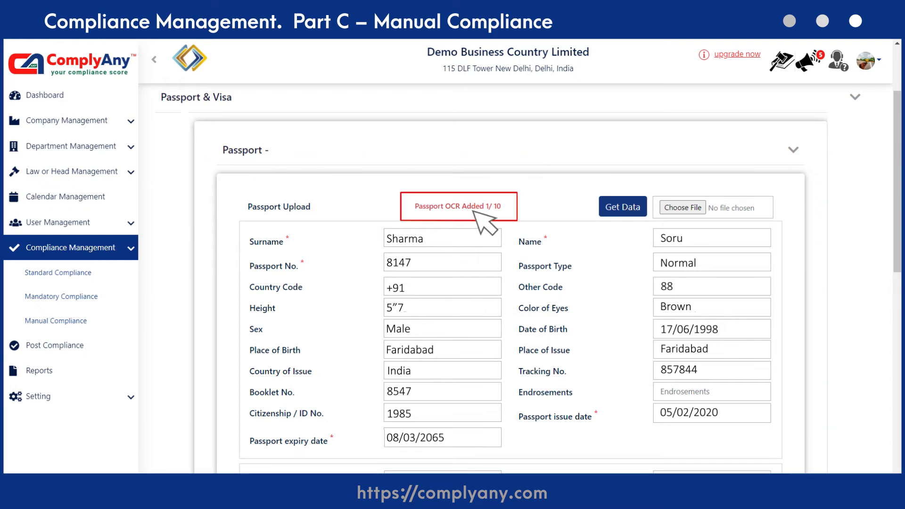
{"action": "scroll", "coordinate": [474, 211], "scroll_direction": "down", "scroll_amount": 5}
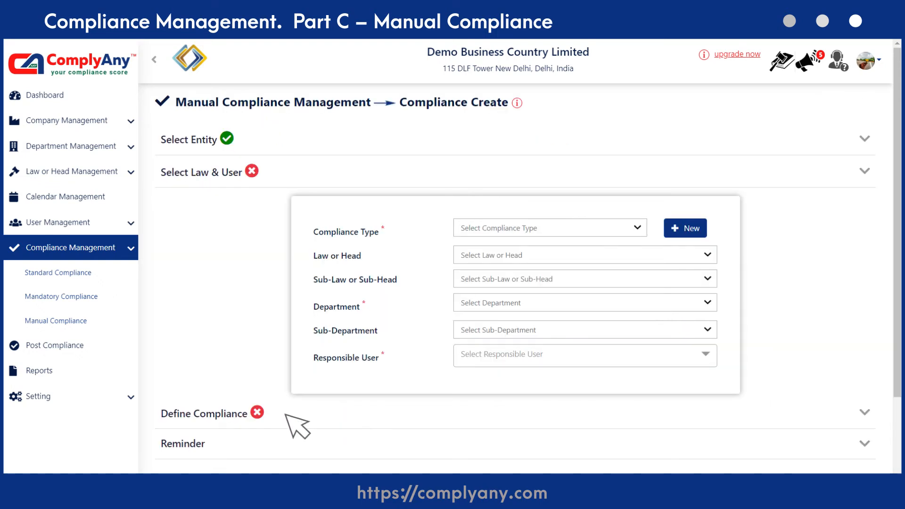
Step: Select the Rent compliance type and enter the property name and agreement number
{"action": "left_click", "coordinate": [476, 228]}
{"action": "left_click", "coordinate": [472, 303]}
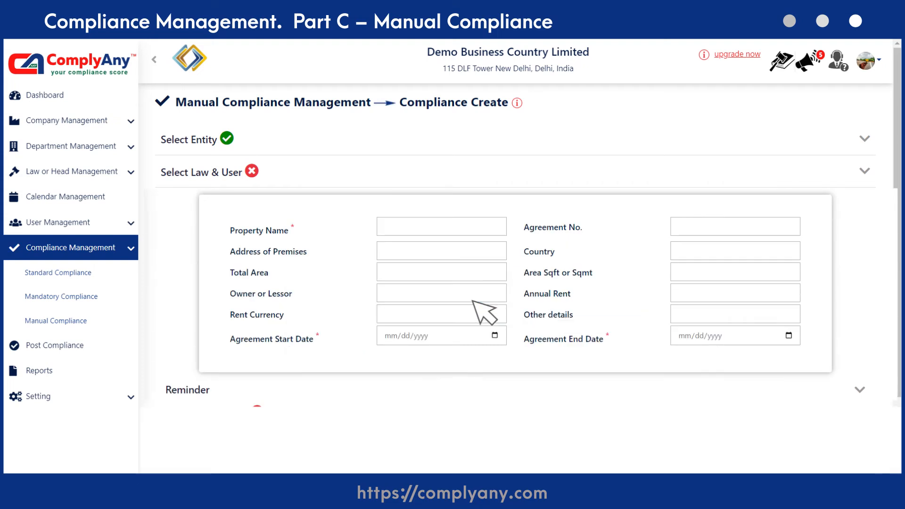
{"action": "type", "text": "Sharma Property"}
{"action": "key", "text": "Tab"}
{"action": "type", "text": "5879"}
{"action": "key", "text": "Tab"}
Step: Fill in the premises address, country india, area values 14 and 874, owner or lessor, rent currency INR and agreement start date
{"action": "type", "text": "Faridabad"}
{"action": "key", "text": "Tab"}
{"action": "type", "text": "india"}
{"action": "key", "text": "Tab"}
{"action": "type", "text": "14"}
{"action": "key", "text": "Tab"}
{"action": "type", "text": "874"}
{"action": "key", "text": "Tab"}
{"action": "type", "text": "SoruINR18-Aug-"}
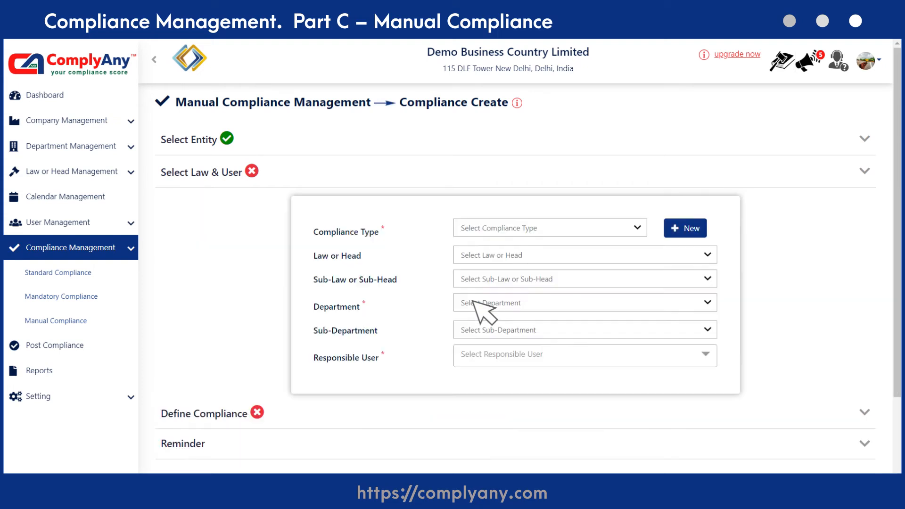
Step: Define the compliance with the name Departmental Meeting, form/return number 817522 and due date 10/18/2022
{"action": "left_click", "coordinate": [513, 313]}
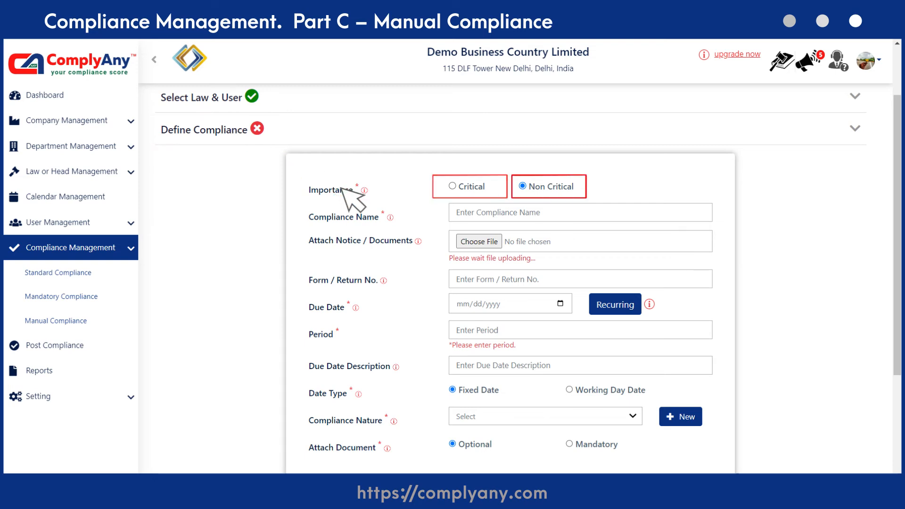
{"action": "type", "text": "Departmental Meeting"}
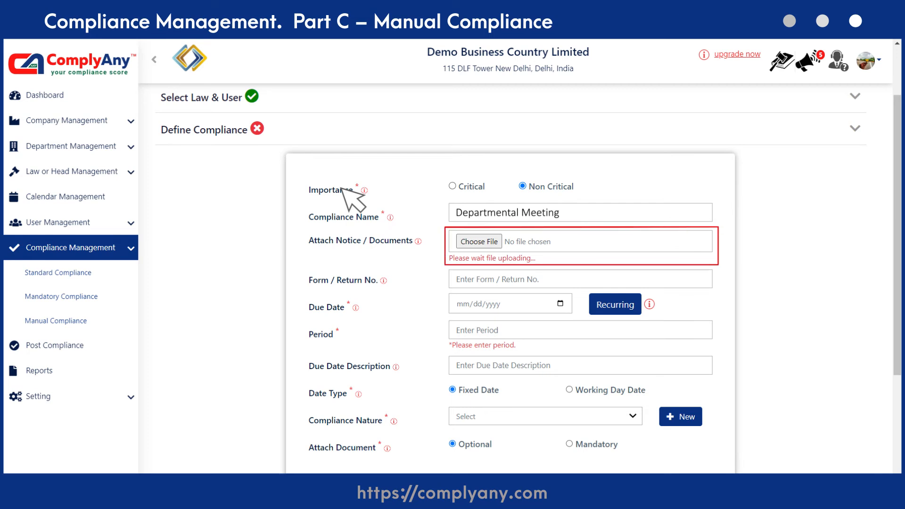
{"action": "type", "text": "817522"}
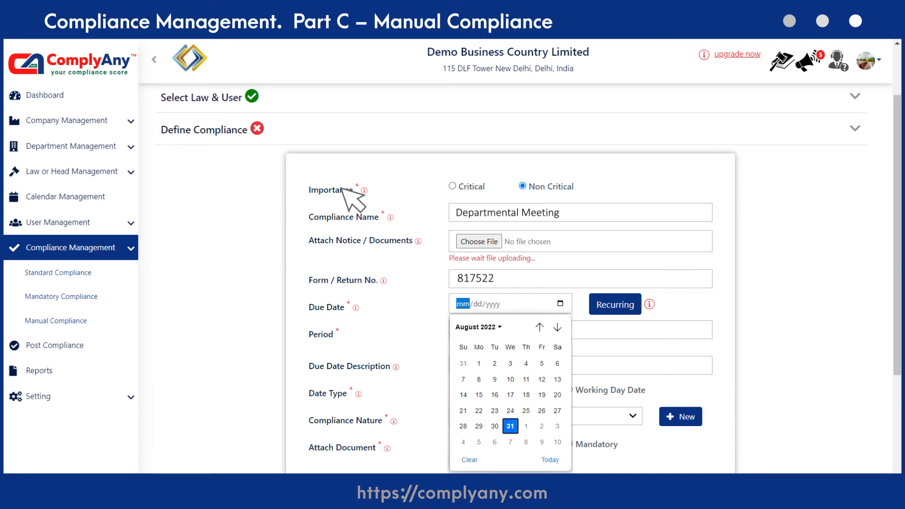
{"action": "type", "text": "10182022"}
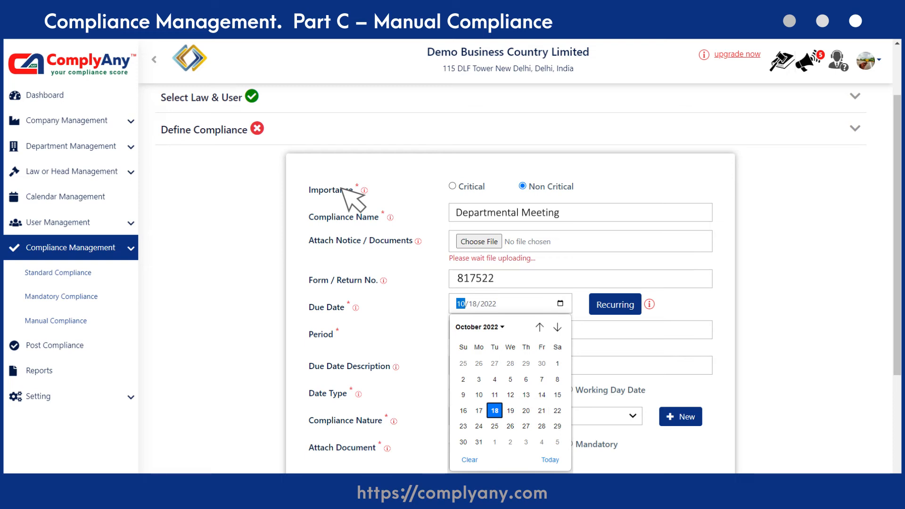
Step: Set the due date to recur monthly on day 7 of every 2 months
{"action": "left_click", "coordinate": [608, 306]}
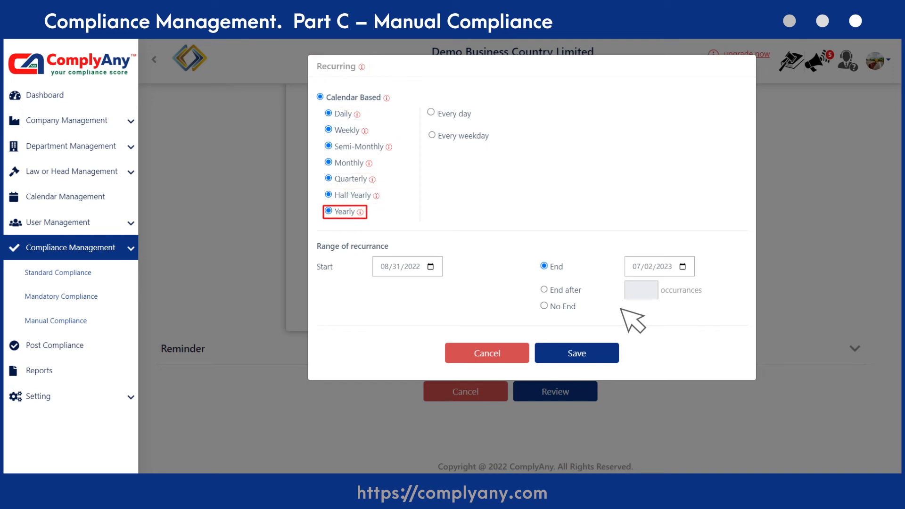
{"action": "left_click", "coordinate": [364, 160]}
{"action": "left_click", "coordinate": [476, 117]}
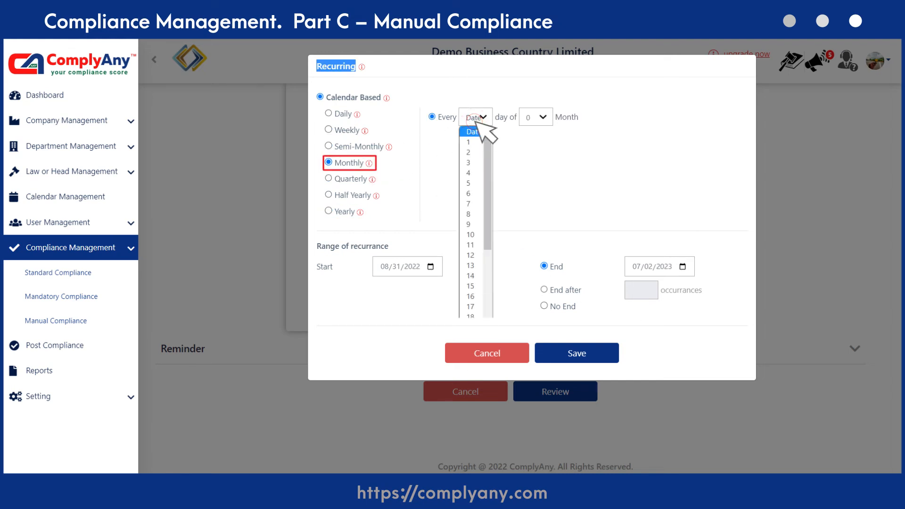
{"action": "left_click", "coordinate": [538, 117]}
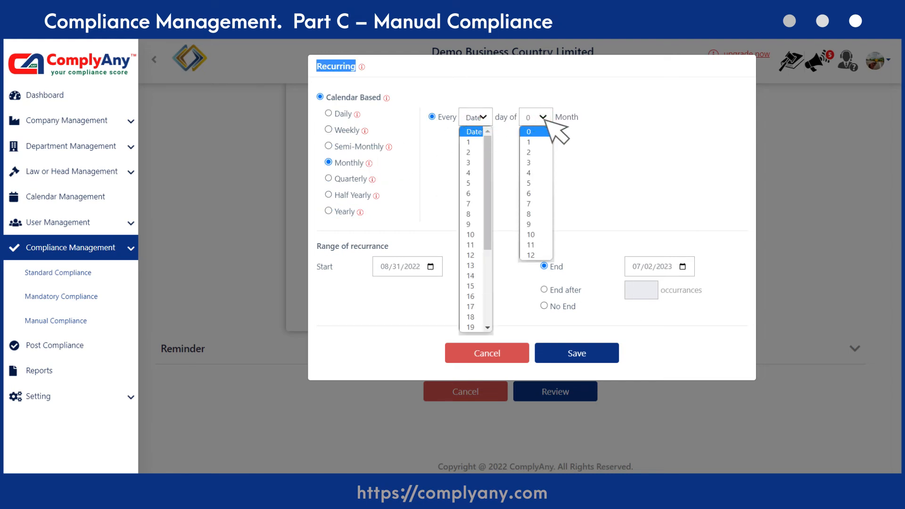
{"action": "left_click", "coordinate": [471, 204]}
{"action": "left_click", "coordinate": [529, 134]}
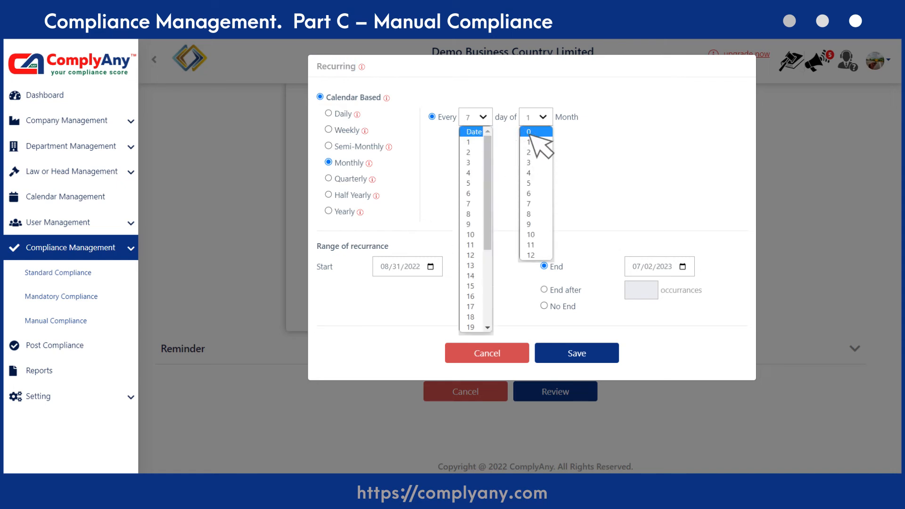
{"action": "left_click", "coordinate": [529, 152]}
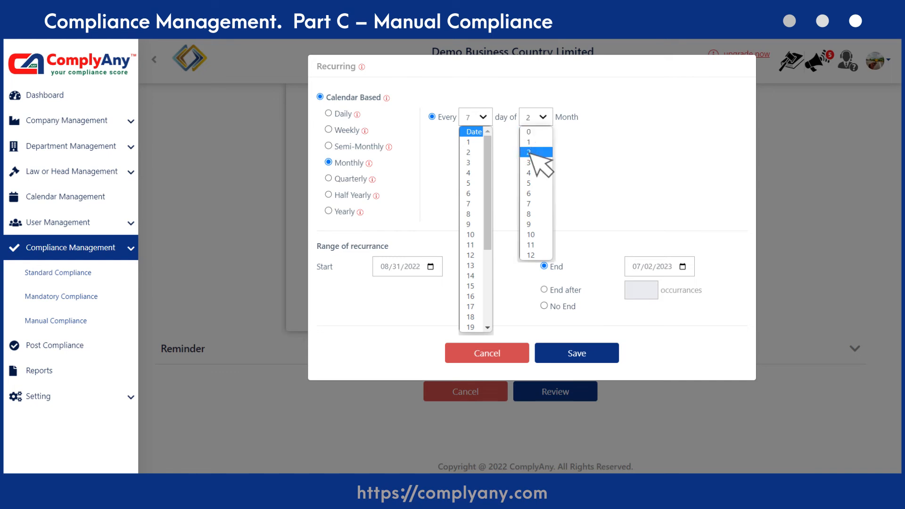
{"action": "left_click", "coordinate": [357, 250]}
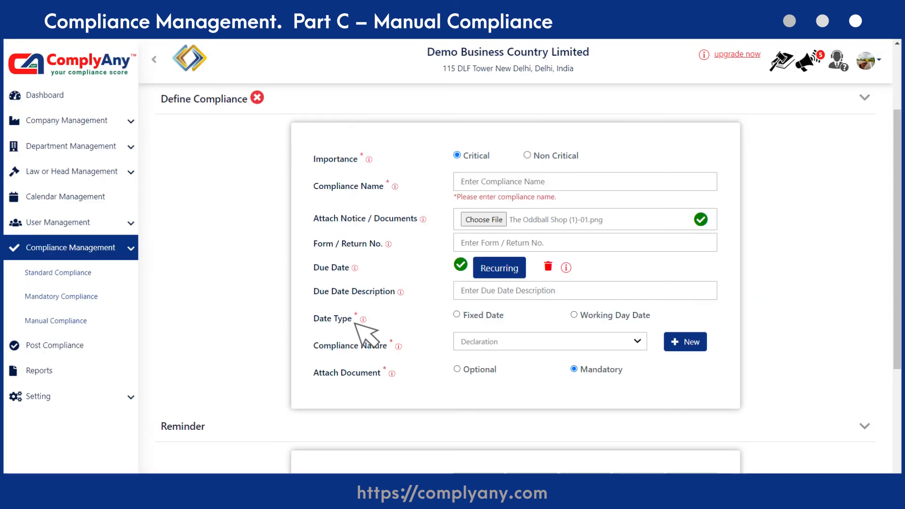
Step: Check the available Compliance Nature options and the Attach Document setting
{"action": "left_click", "coordinate": [521, 343]}
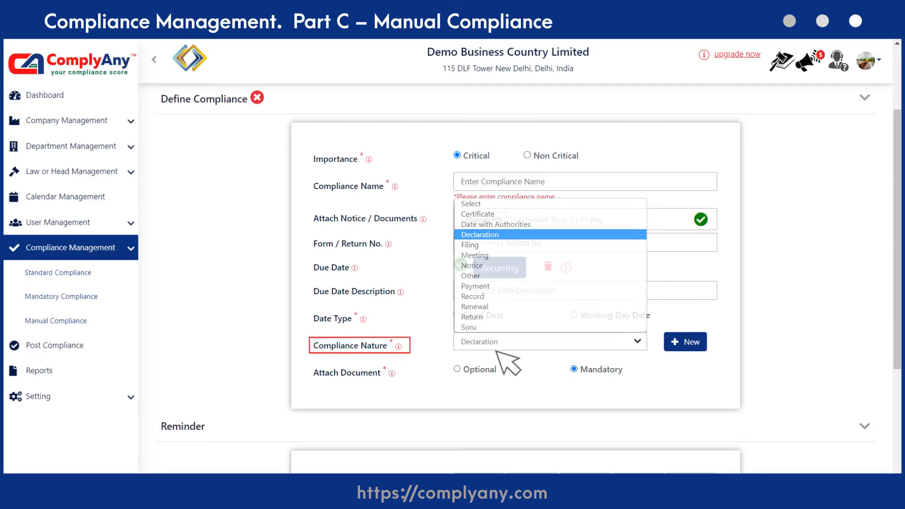
{"action": "left_click", "coordinate": [378, 376]}
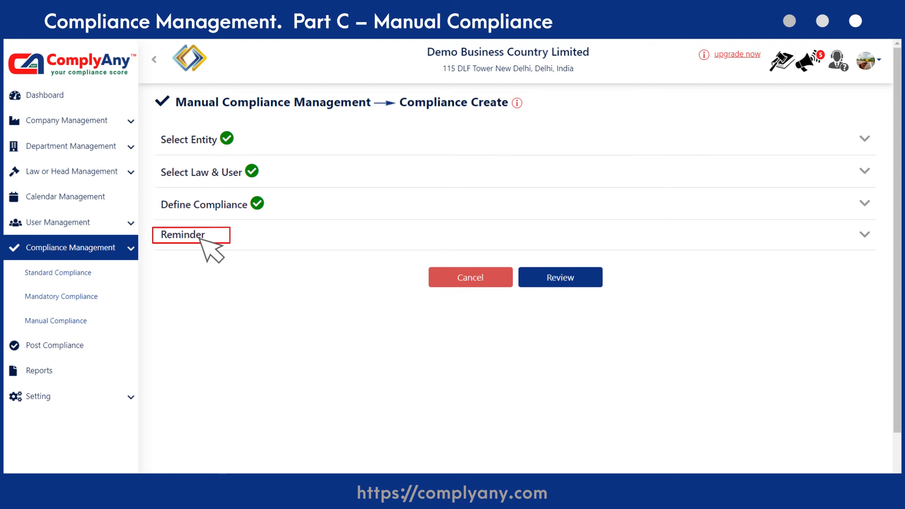
Step: Open the reminder schedule for the compliance, then review and confirm all the generated compliance entries
{"action": "left_click", "coordinate": [200, 238]}
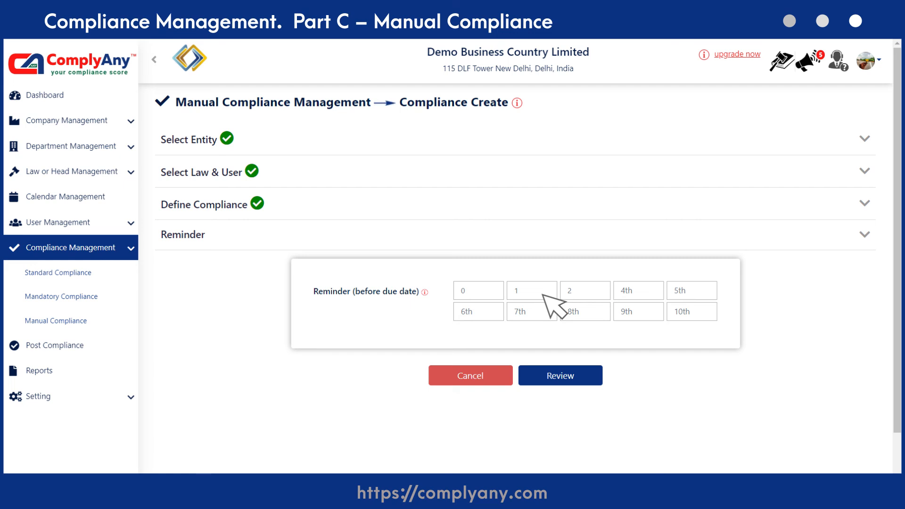
{"action": "left_click", "coordinate": [587, 373]}
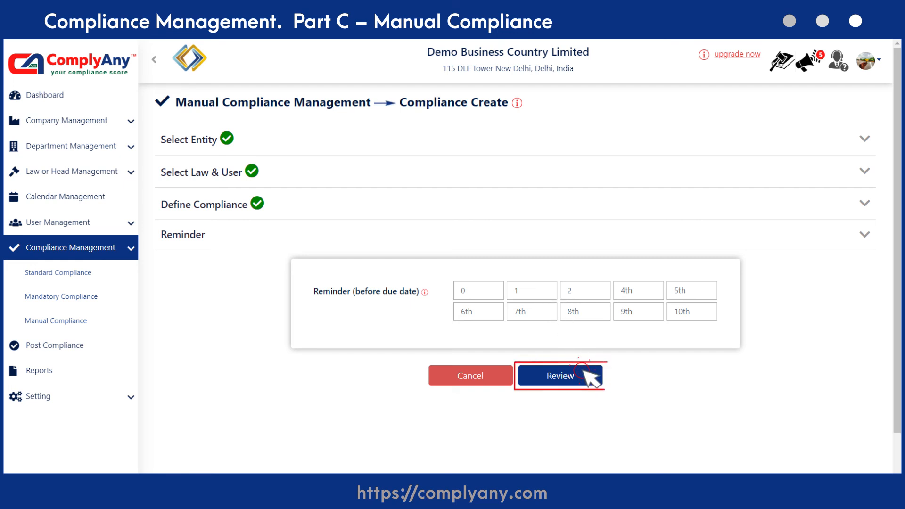
{"action": "left_click", "coordinate": [250, 110]}
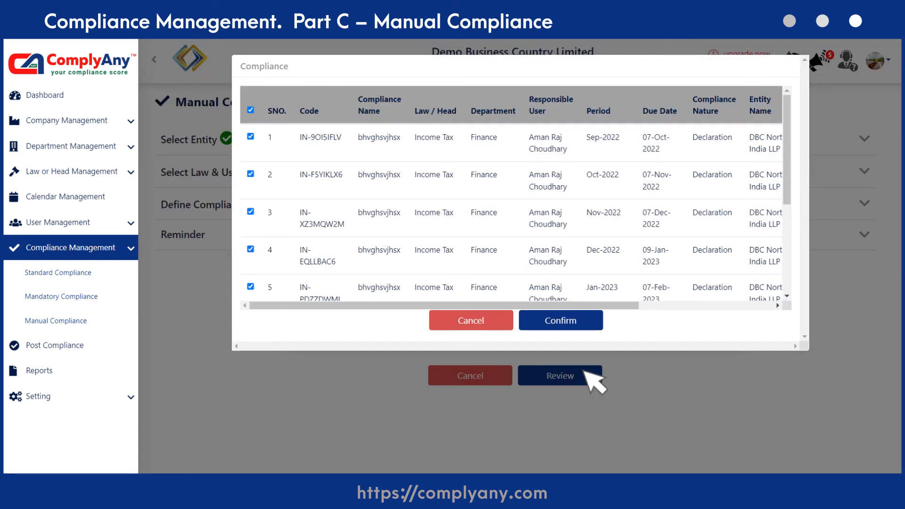
{"action": "left_click", "coordinate": [585, 319]}
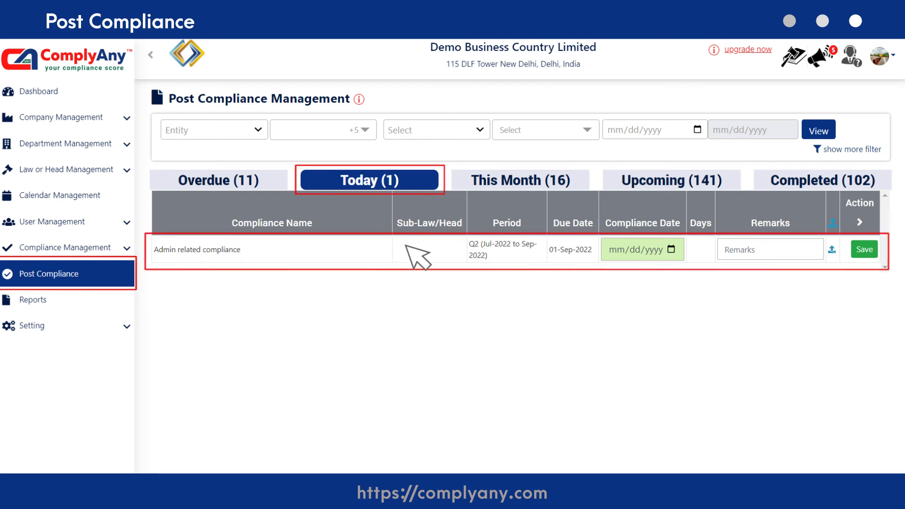
Step: Open the compliance date calendar for the Admin related compliance due today in Post Compliance
{"action": "left_click", "coordinate": [650, 251]}
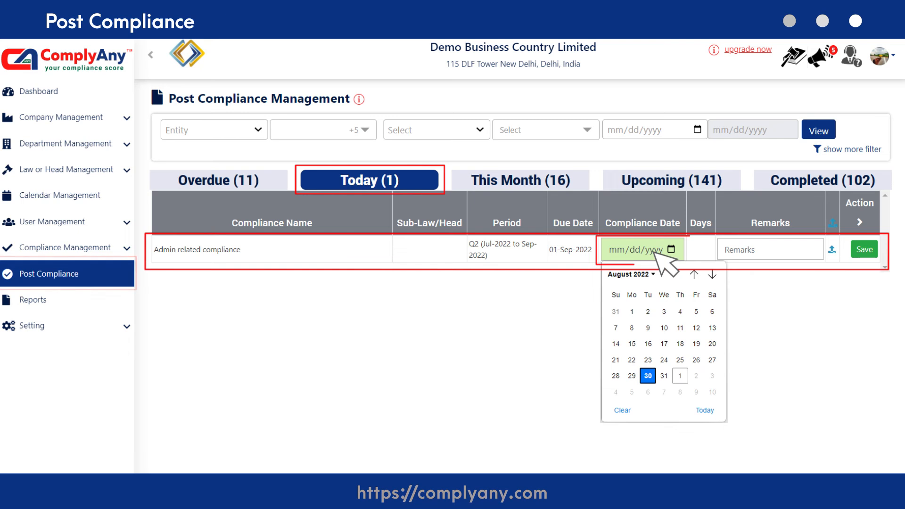